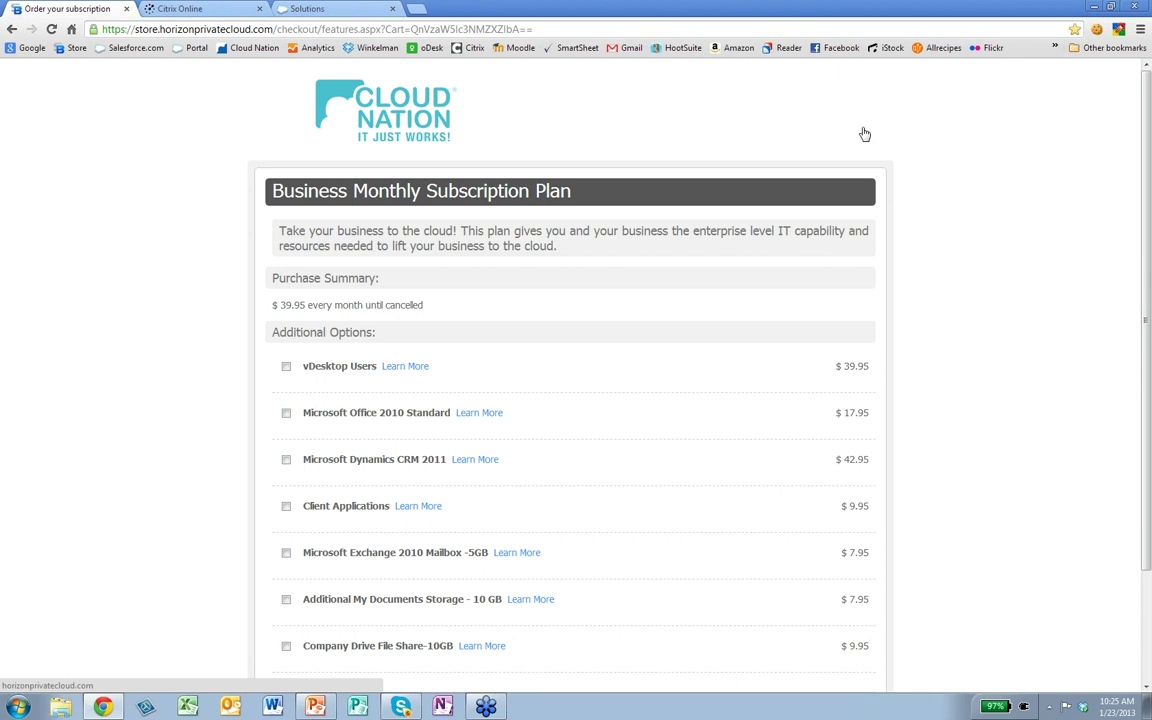
Step: Add the vDesktop Users option to the Business Monthly Subscription Plan with a quantity of 7
scroll(1040, 148, "down", 3)
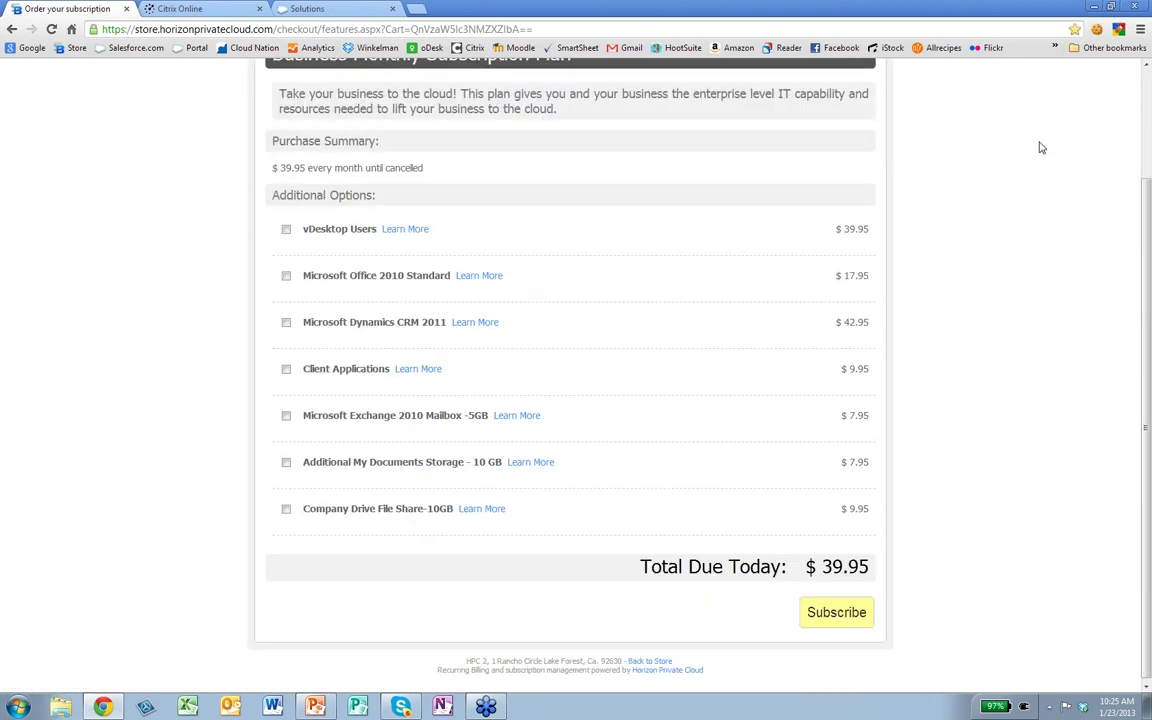
scroll(1040, 148, "up", 1)
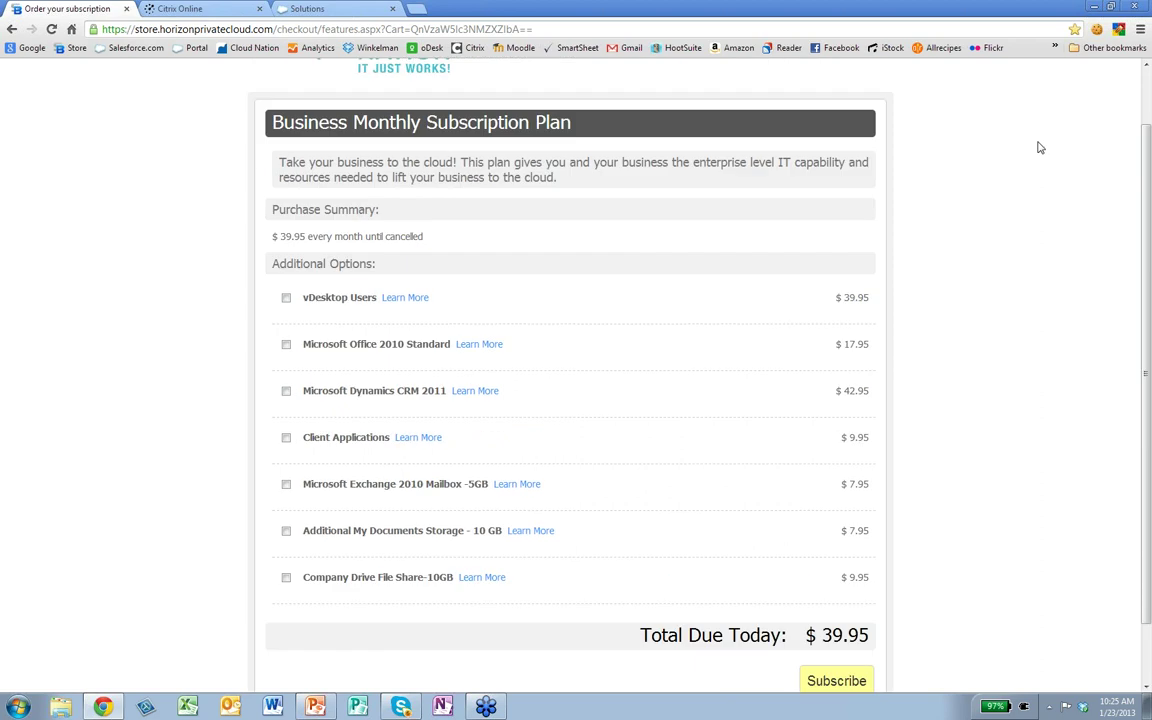
left_click(287, 298)
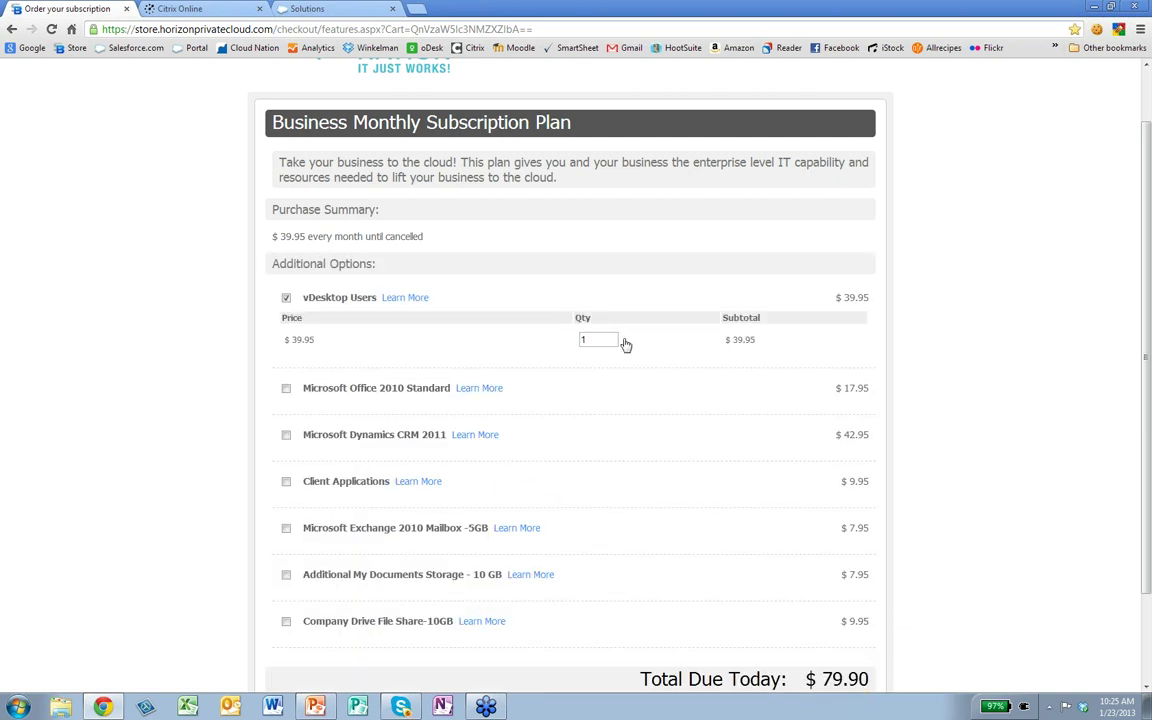
double_click(582, 340)
type("7")
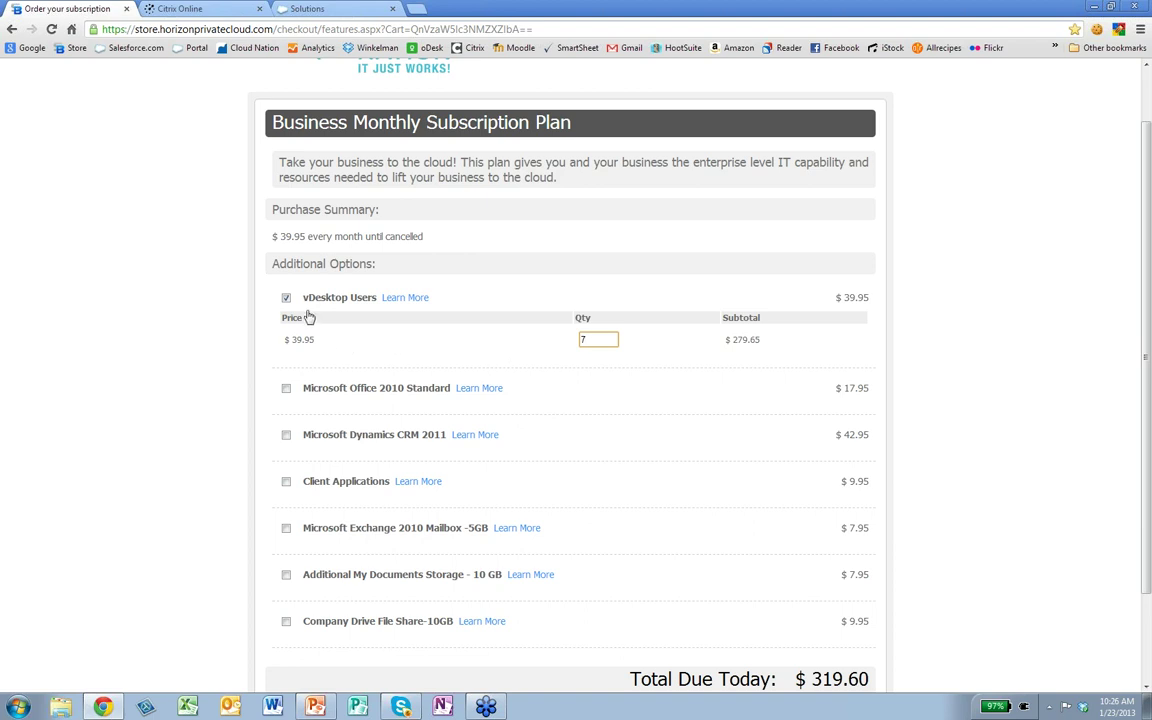
Step: Add the Microsoft Office 2010 Standard option to the plan with a quantity of 7
left_click(286, 389)
left_click(580, 430)
type("7")
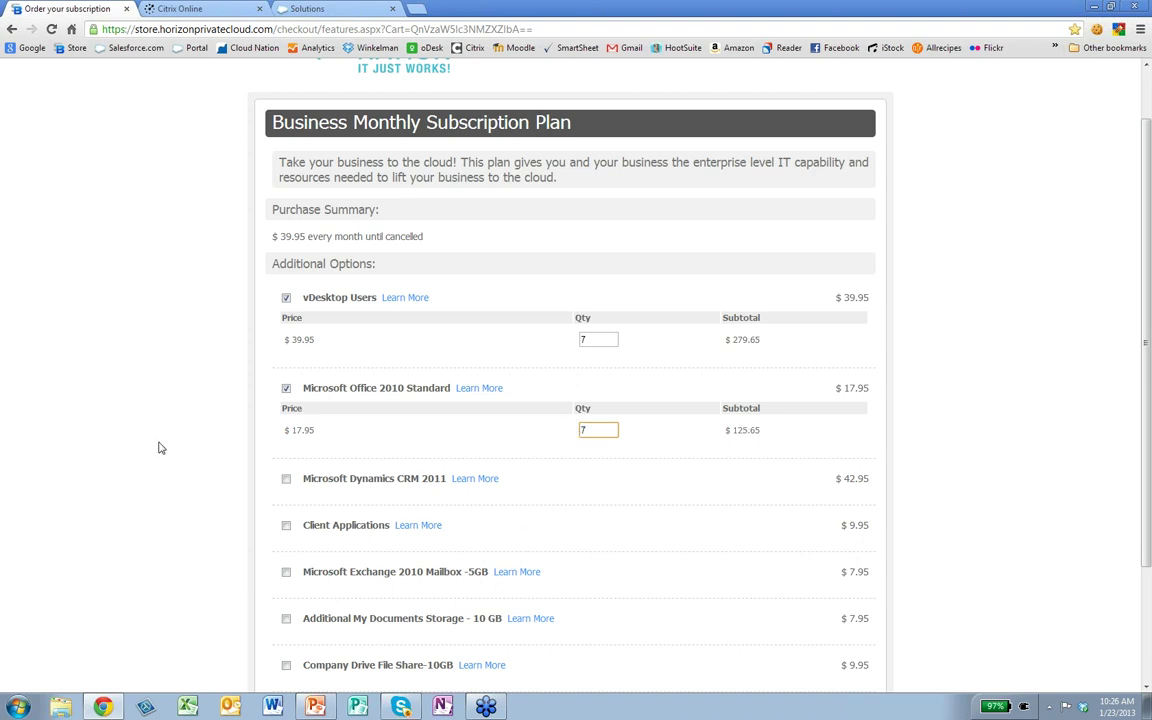
Step: Add the Microsoft Exchange 2010 Mailbox -5GB option with a quantity of 7 and subscribe to reach the shopping cart
scroll(157, 448, "down", 1)
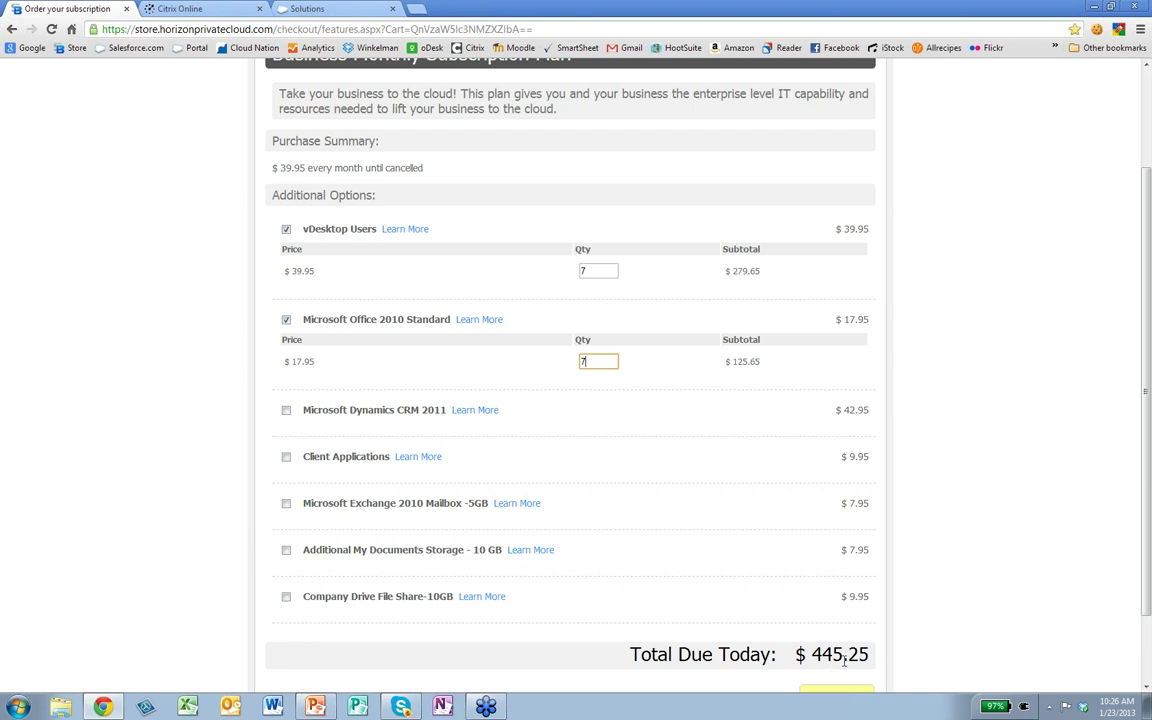
left_click(286, 505)
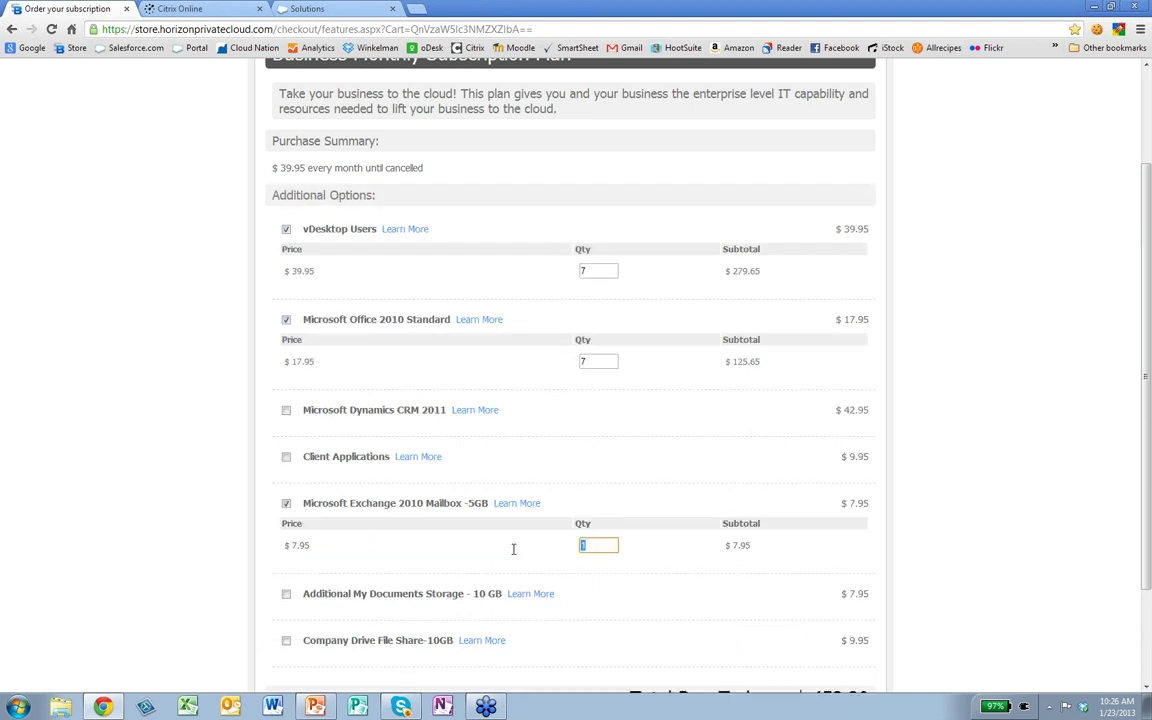
type("7")
scroll(997, 454, "down", 3)
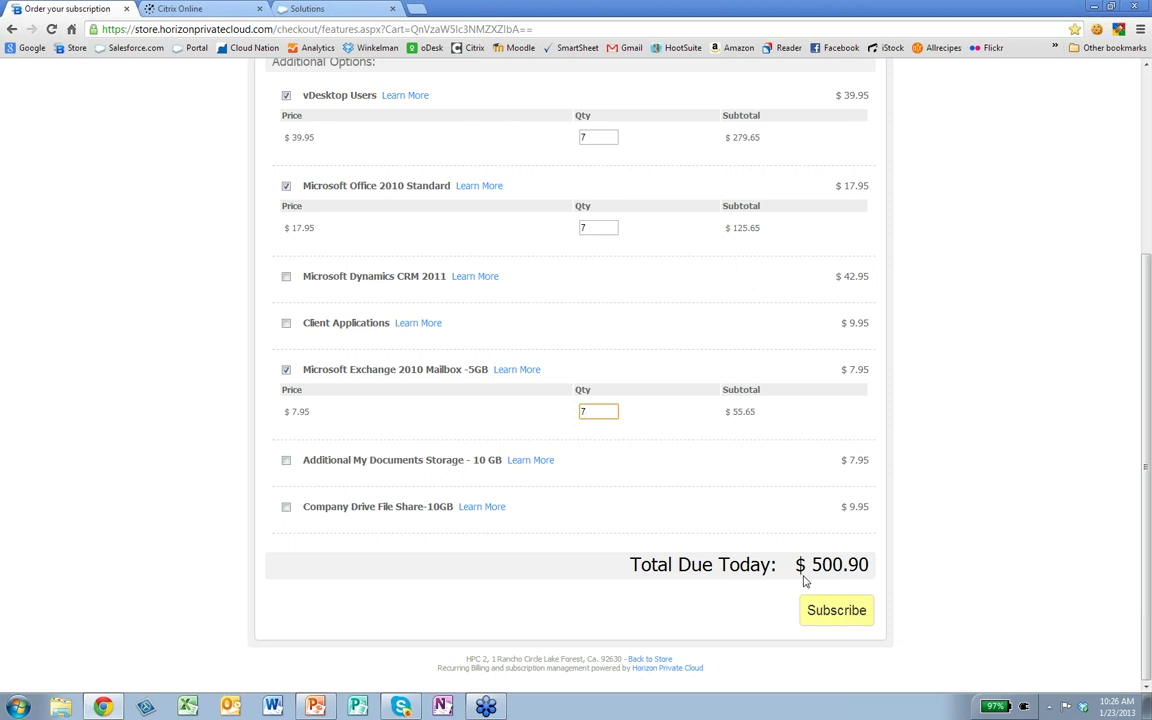
left_click(838, 612)
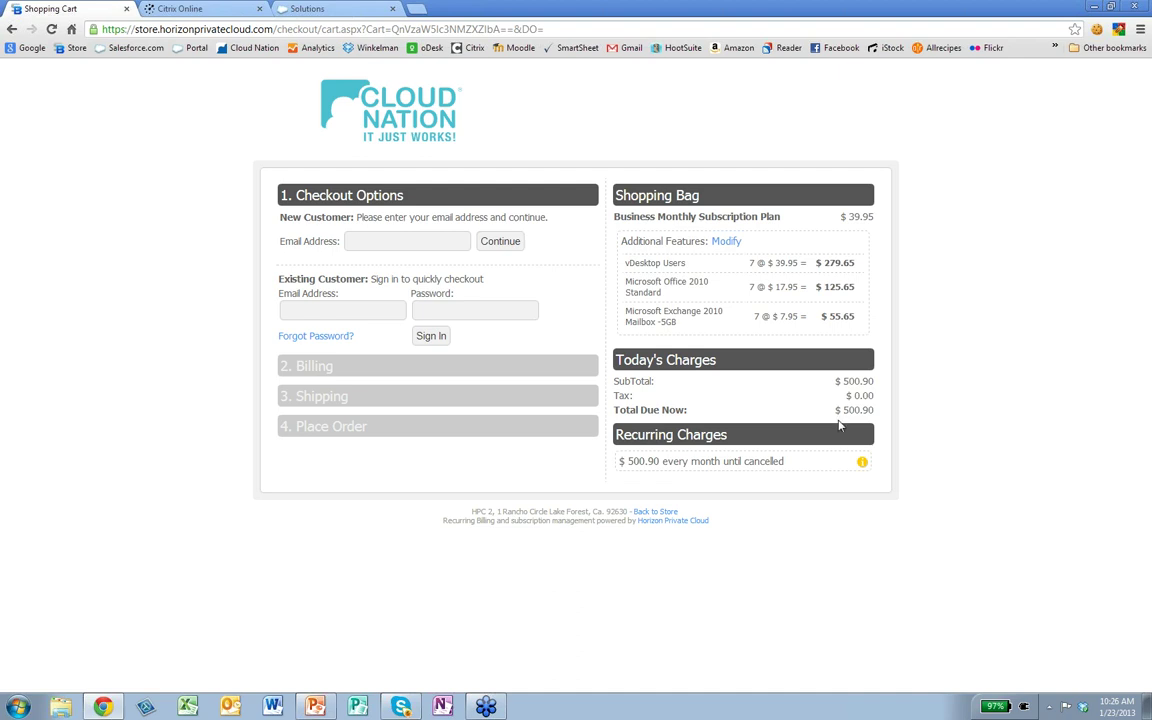
Step: Modify the cart's additional features so vDesktop Users, Office 2010 Standard and Exchange 2010 Mailbox each have quantity 13, and submit the subscription again
left_click(726, 243)
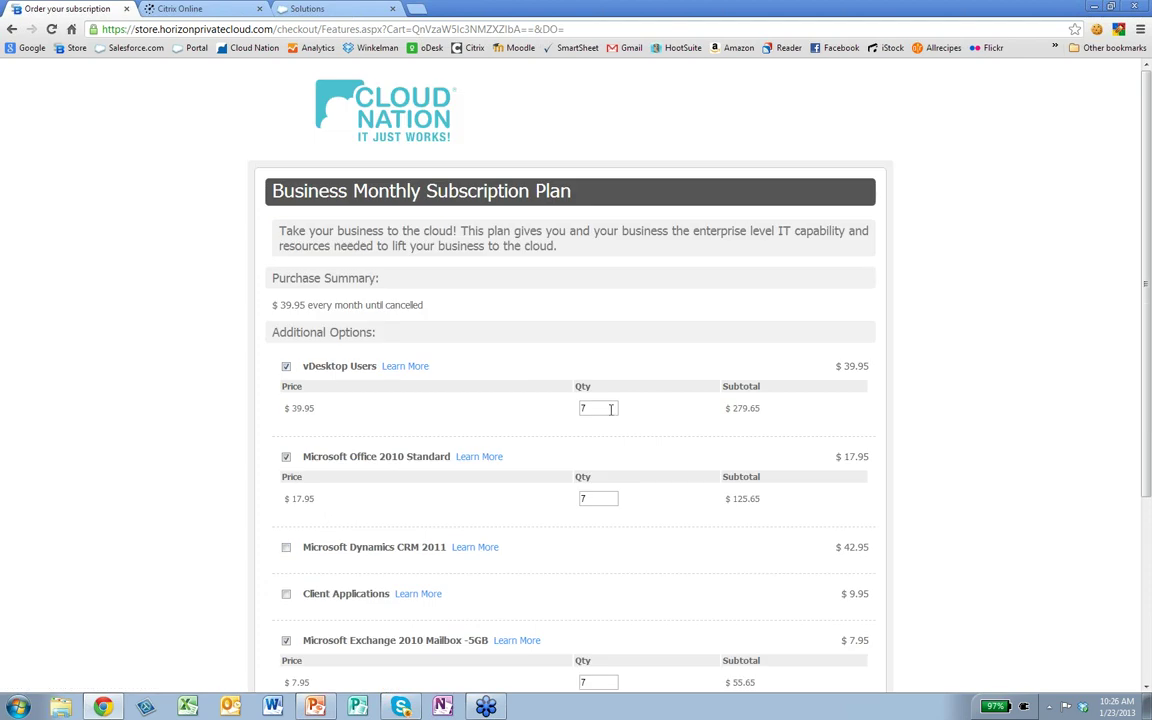
double_click(608, 408)
type("13")
double_click(586, 498)
type("13")
scroll(771, 504, "down", 2)
double_click(597, 477)
type("13")
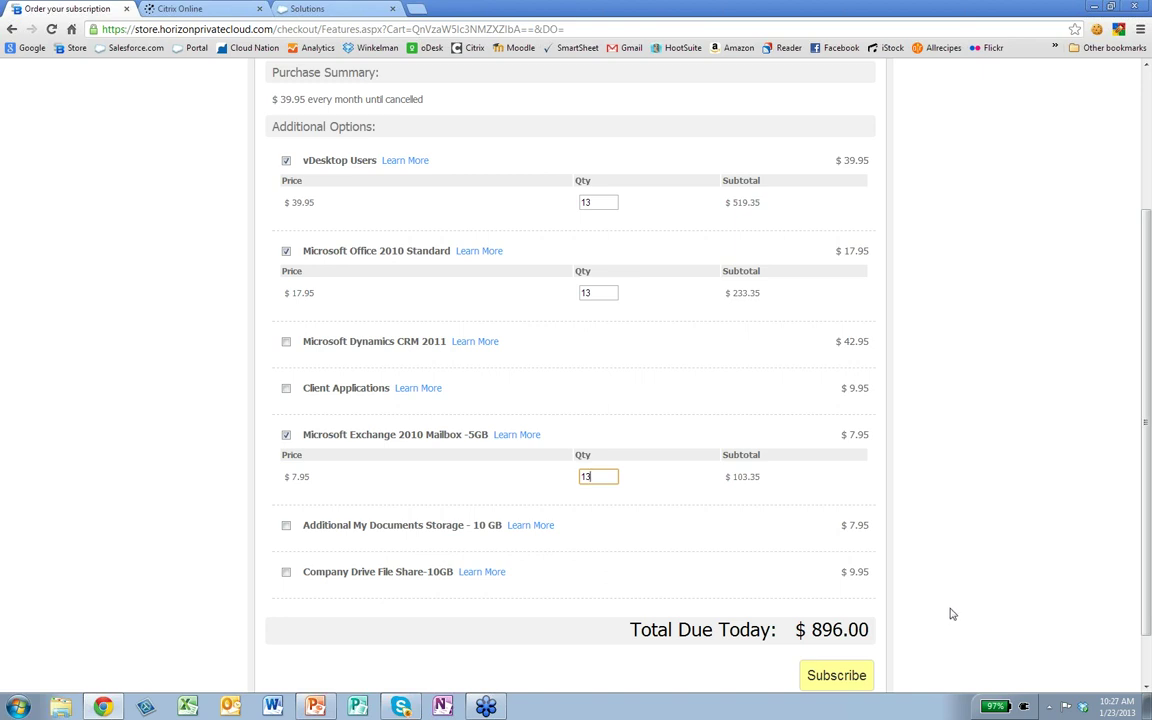
left_click(845, 676)
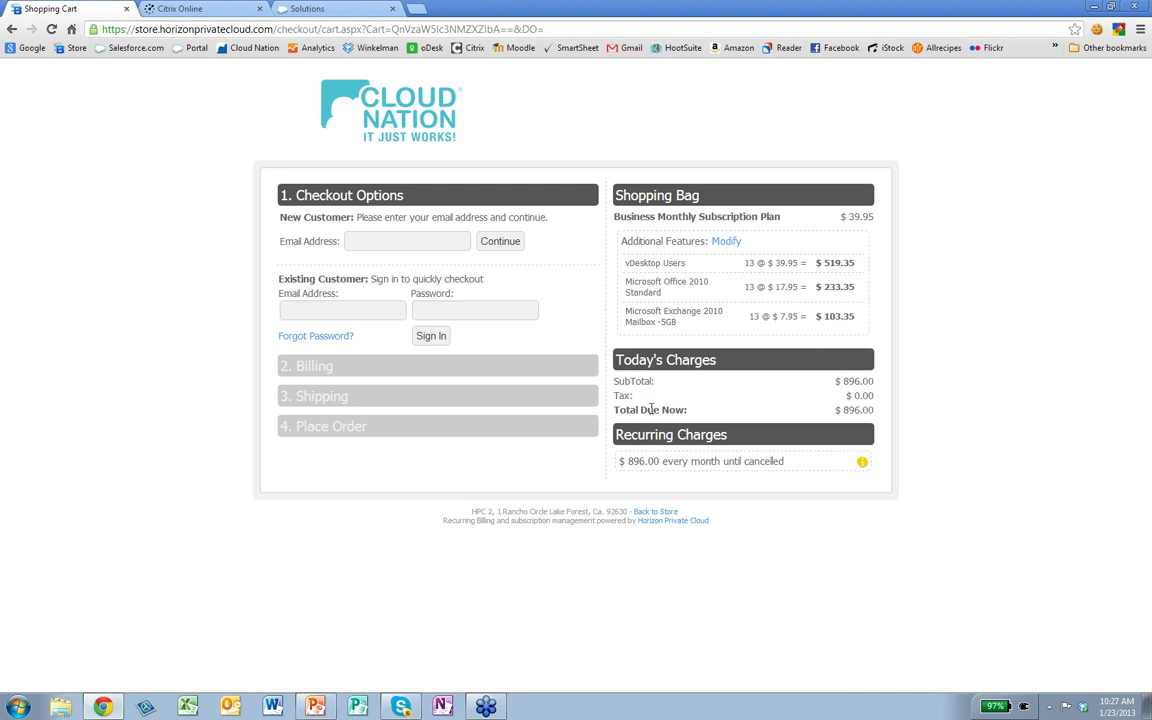
Step: Set the quantities of vDesktop Users, Office 2010 Standard and Exchange 2010 Mailbox back to 7 in the cart's additional features and resubmit the subscription
left_click(718, 245)
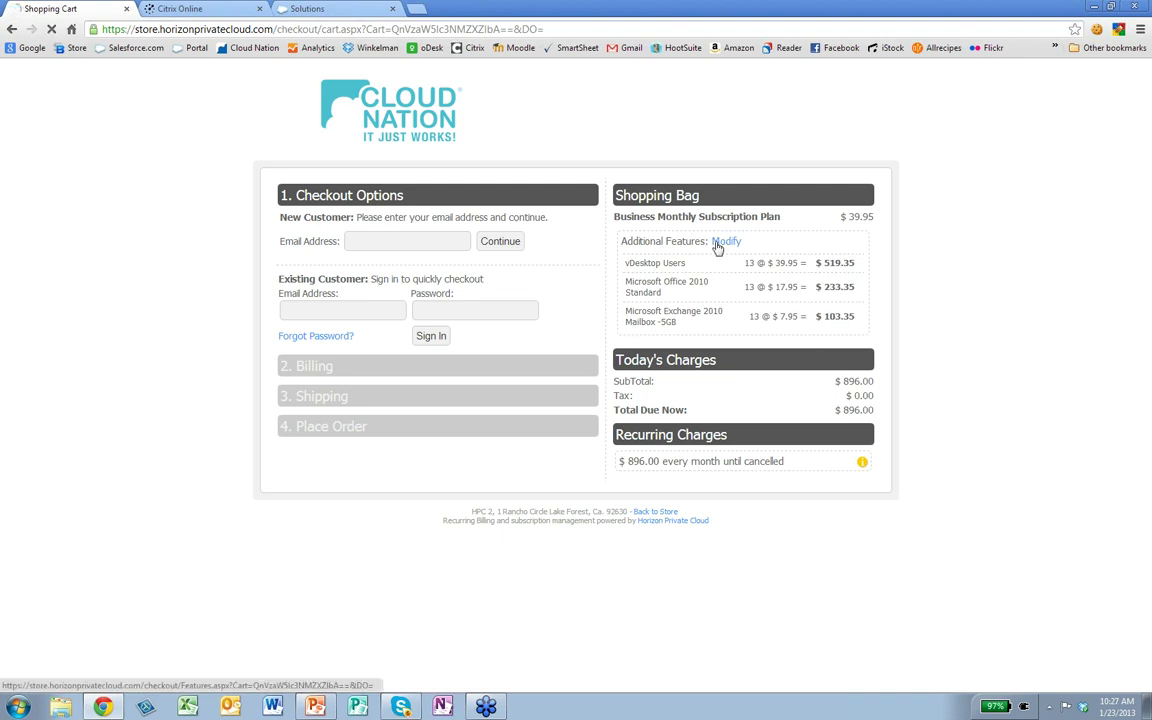
left_click_drag(600, 407, 519, 407)
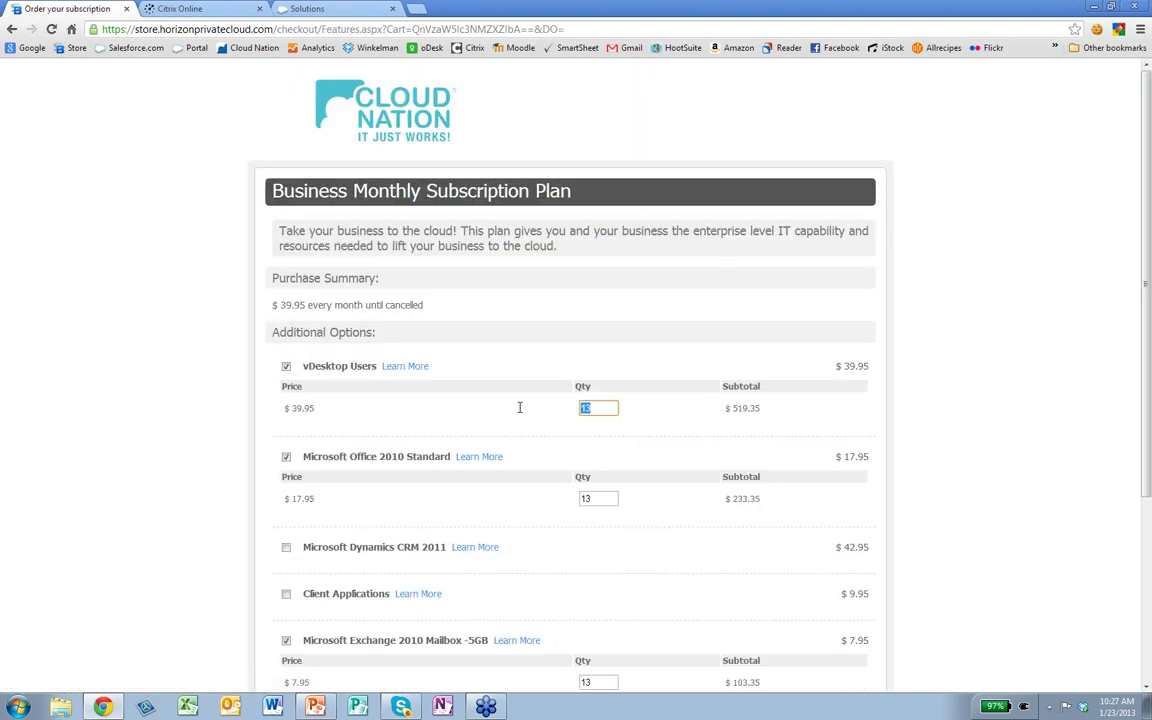
type("7")
left_click(598, 498)
left_click_drag(598, 498, 517, 500)
type("7")
left_click_drag(599, 681, 524, 681)
type("7")
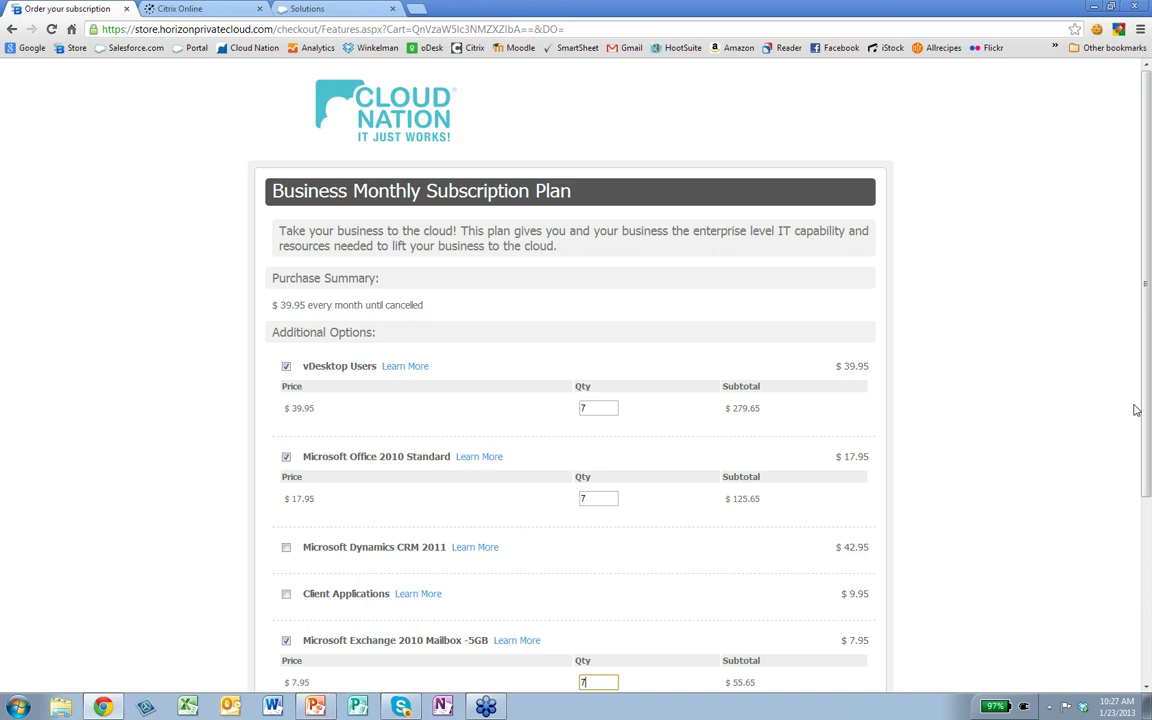
scroll(1136, 410, "down", 5)
left_click(825, 611)
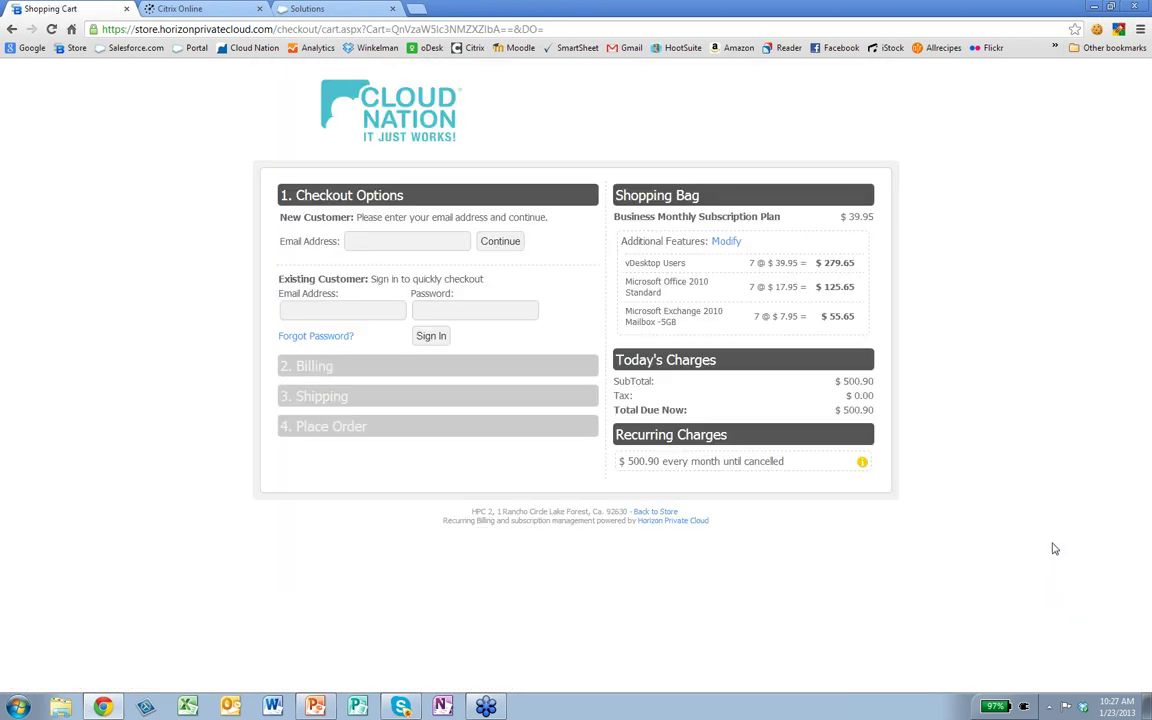
Step: Reopen the cart's additional features and review the selected options, their quantities and the total due
left_click(727, 242)
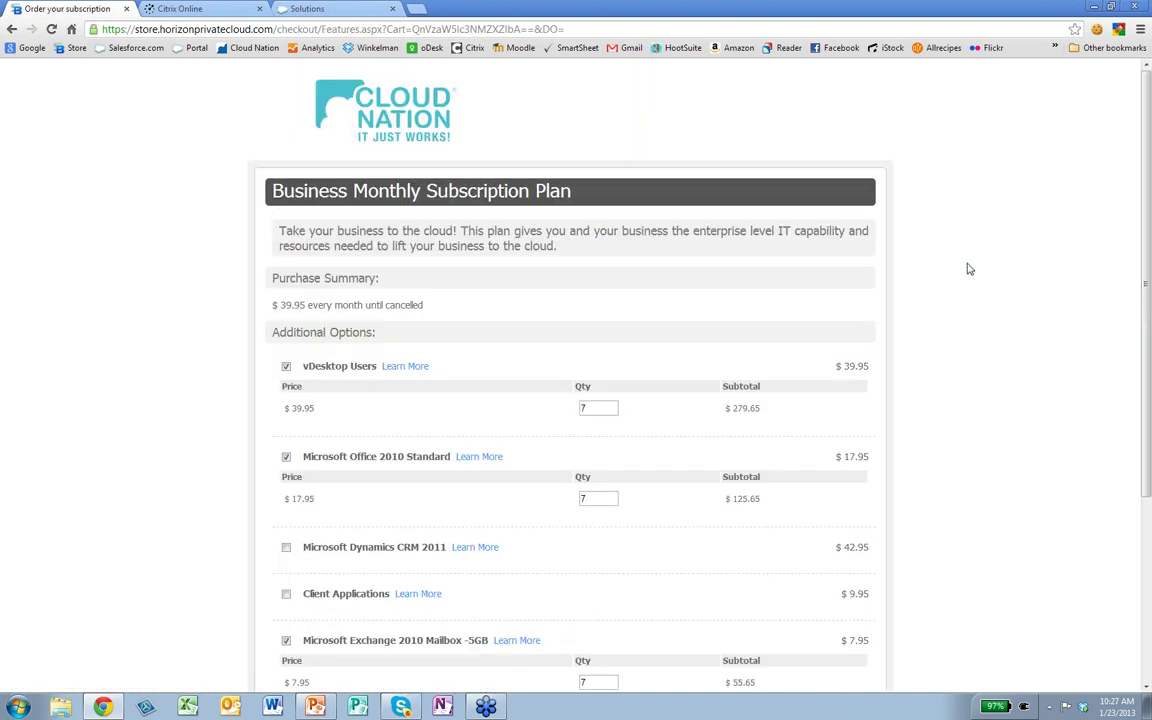
scroll(968, 267, "down", 1)
scroll(968, 267, "down", 1)
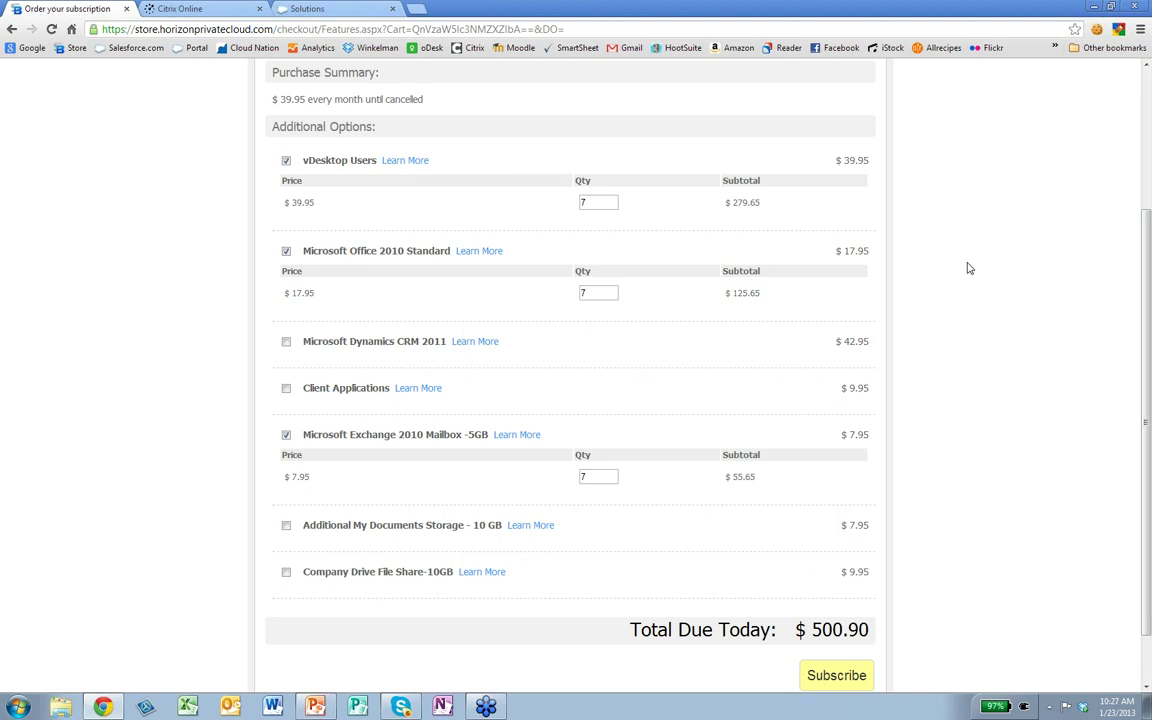
scroll(968, 268, "up", 3)
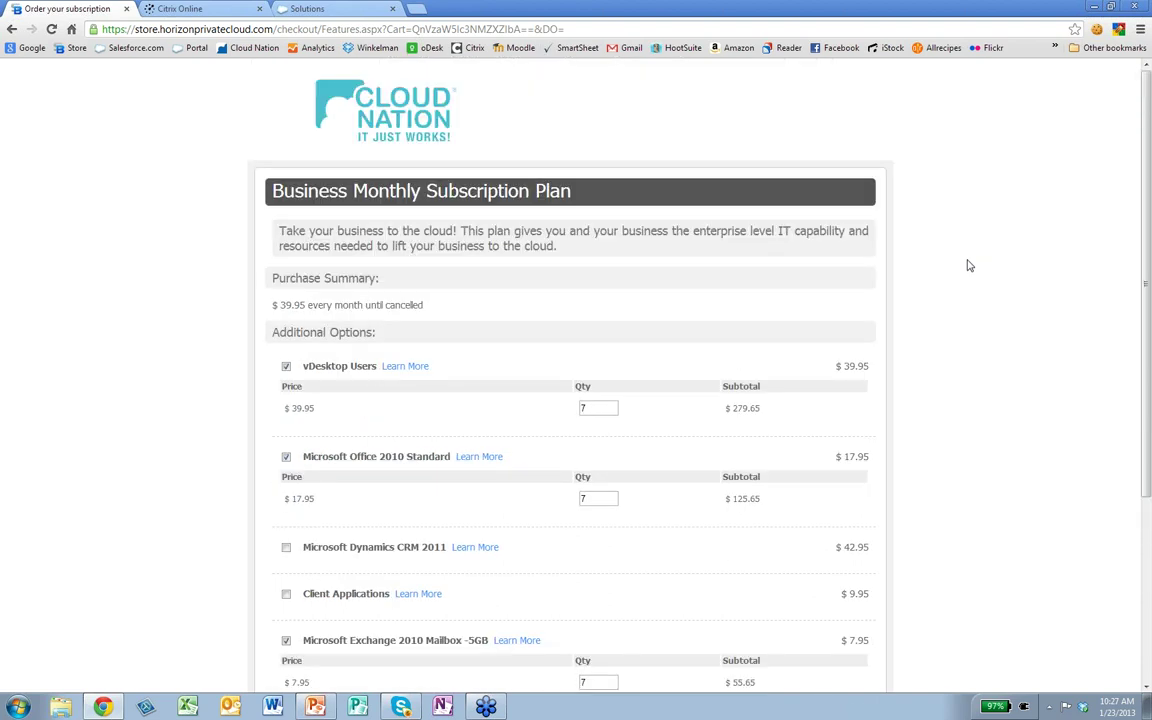
scroll(968, 266, "down", 2)
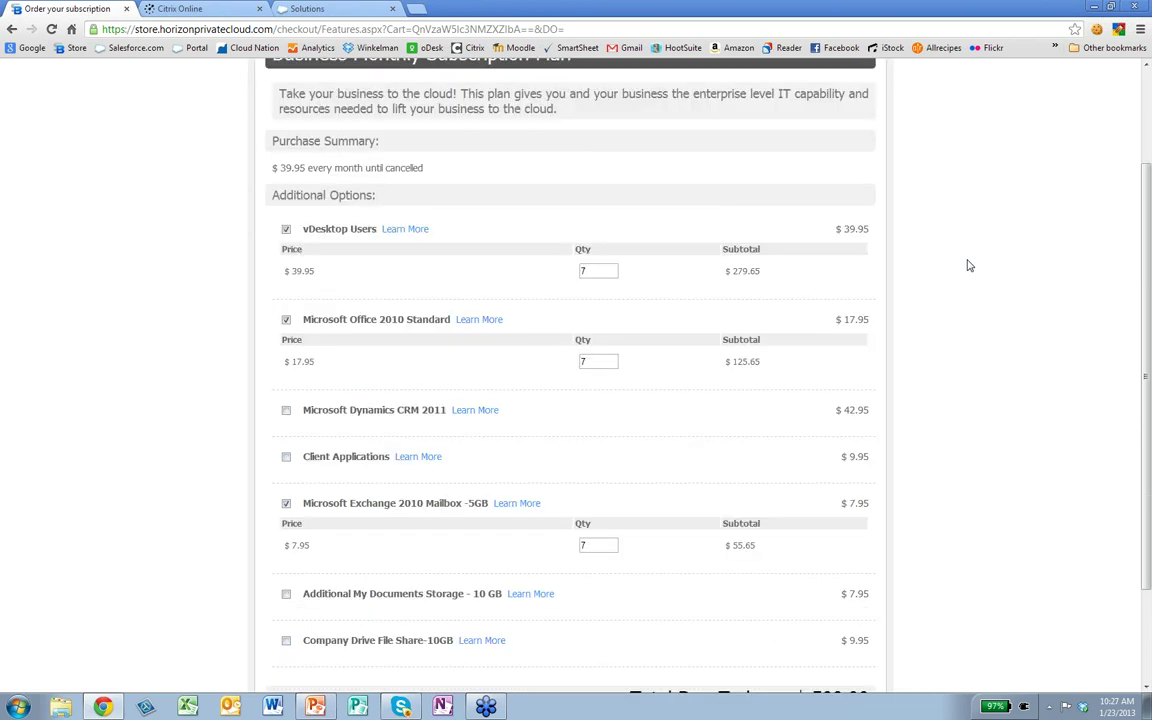
scroll(968, 265, "down", 2)
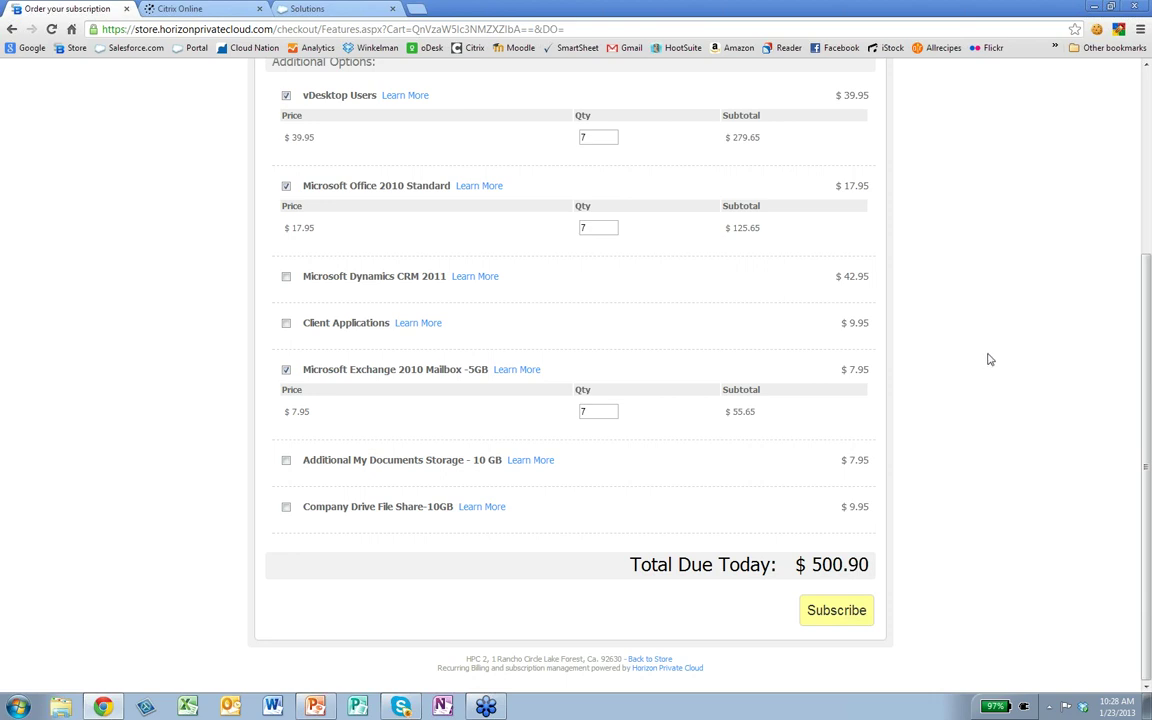
Step: Switch to PowerPoint, present the Cloud Nation Overview from the Your Custom Portal slide and advance to the Wholesale vs. Retail Pricing slide
left_click(316, 708)
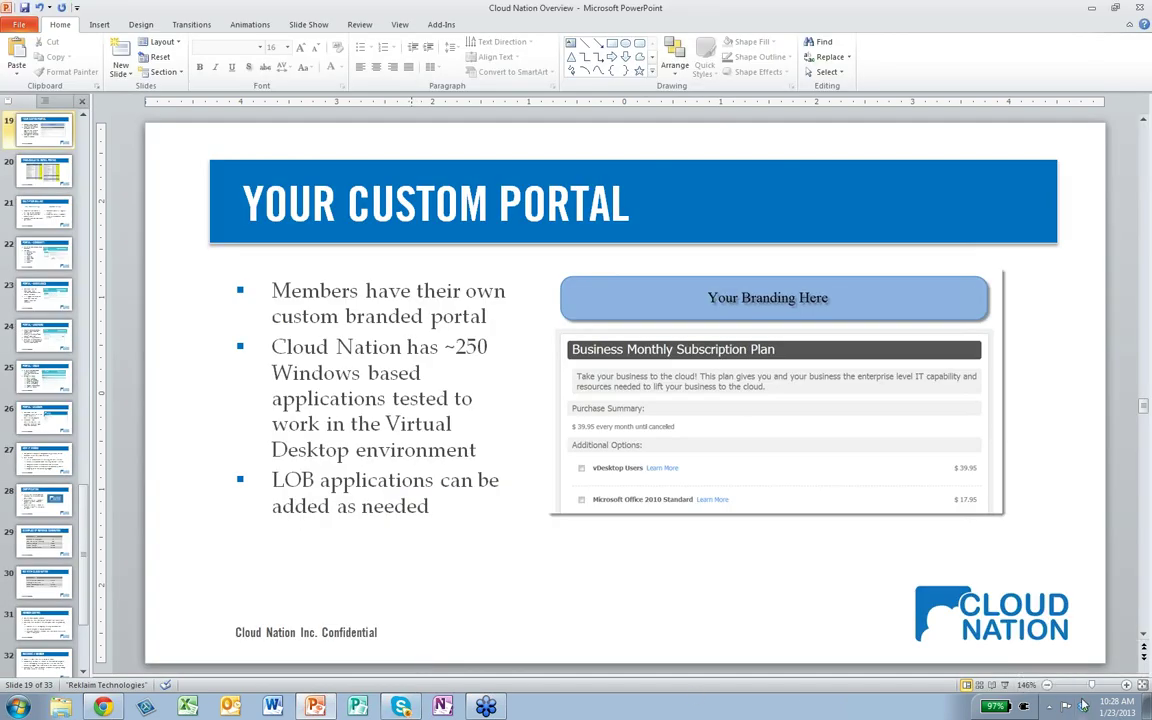
left_click(1005, 685)
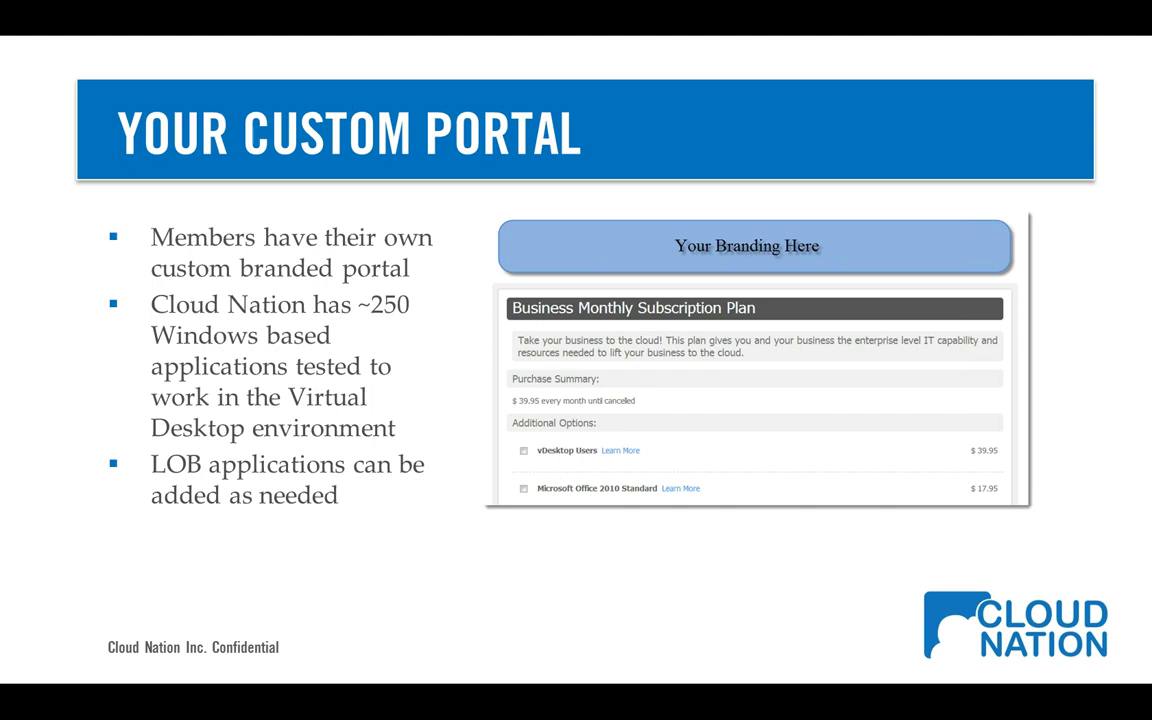
left_click(830, 263)
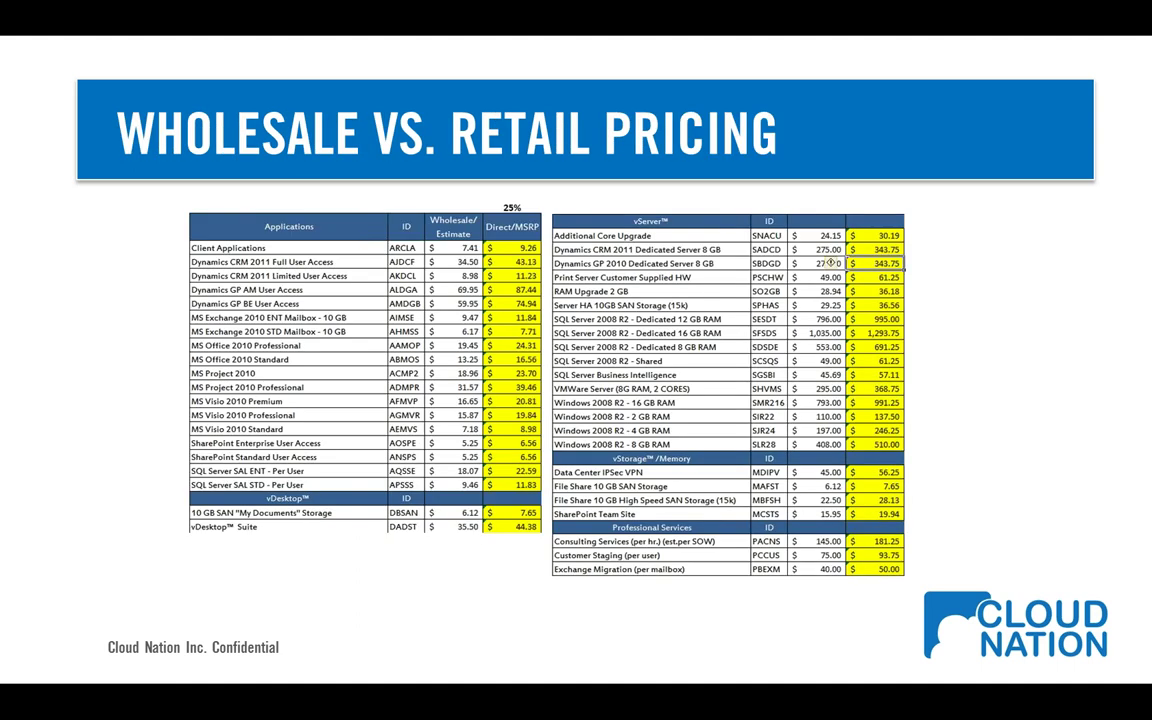